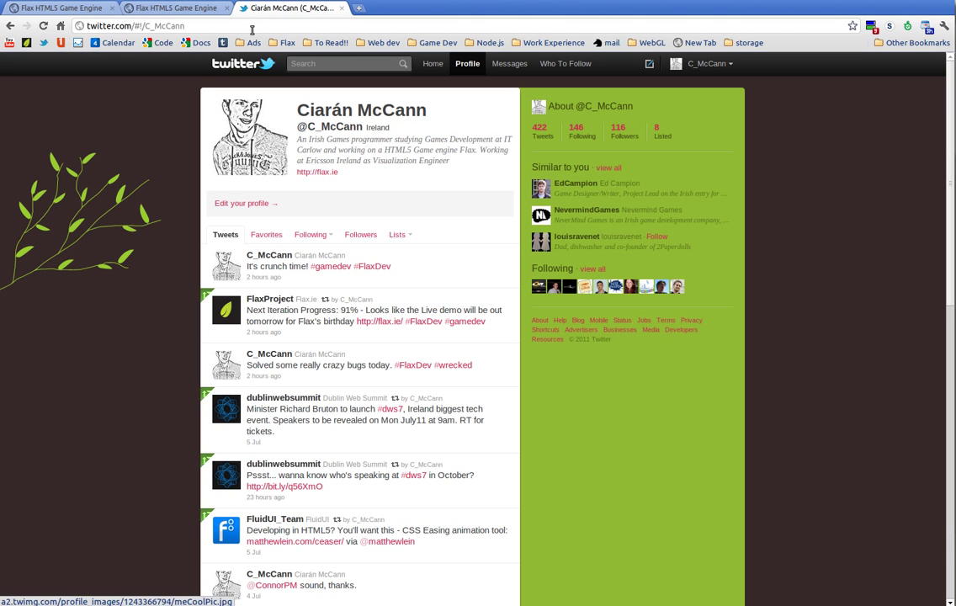
Step: Switch to the Flax game map page and show its tilesheet
left_click(202, 28)
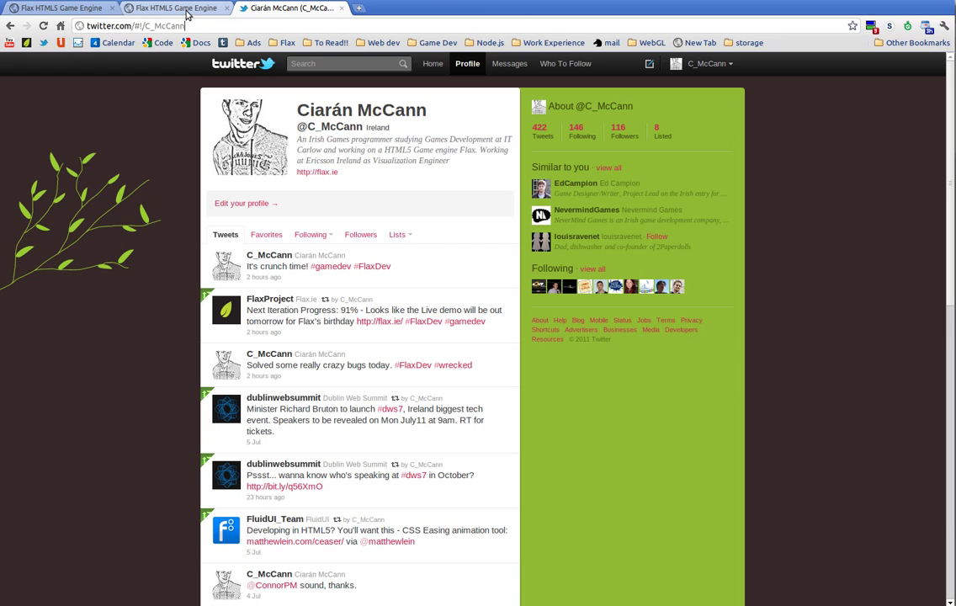
left_click(187, 14)
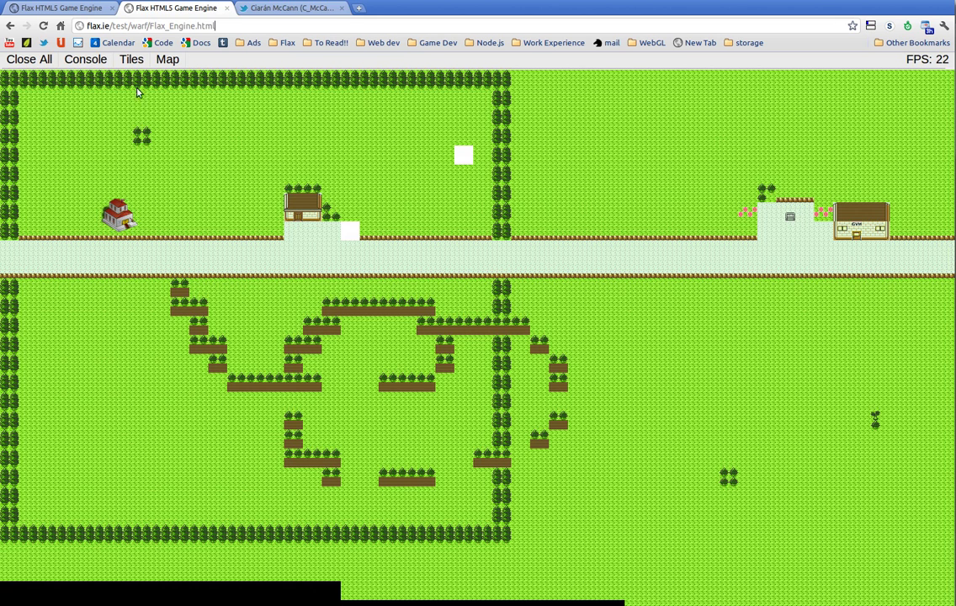
left_click(129, 59)
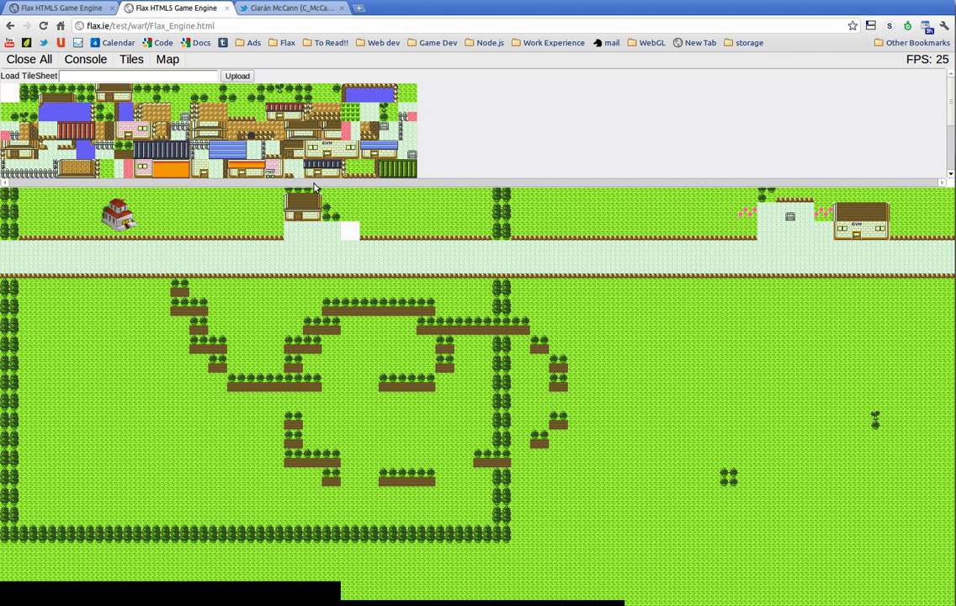
Step: Paint a winding trail of water tiles through the hedges, plus two path-edge tiles
mouse_move(105, 324)
left_mouse_down()
mouse_move(164, 468)
mouse_move(87, 497)
mouse_move(418, 515)
left_mouse_up()
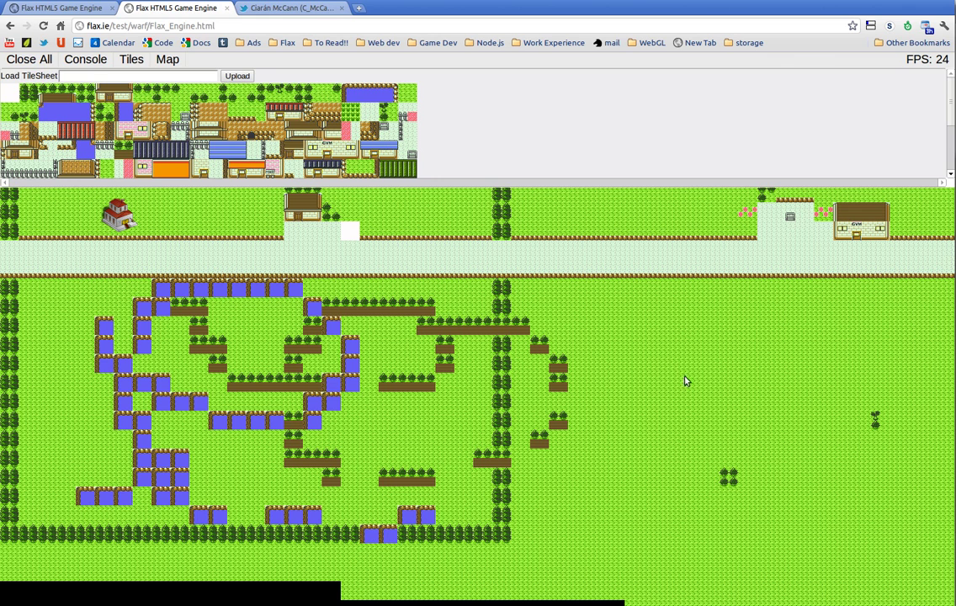
left_click(355, 269)
left_click(236, 268)
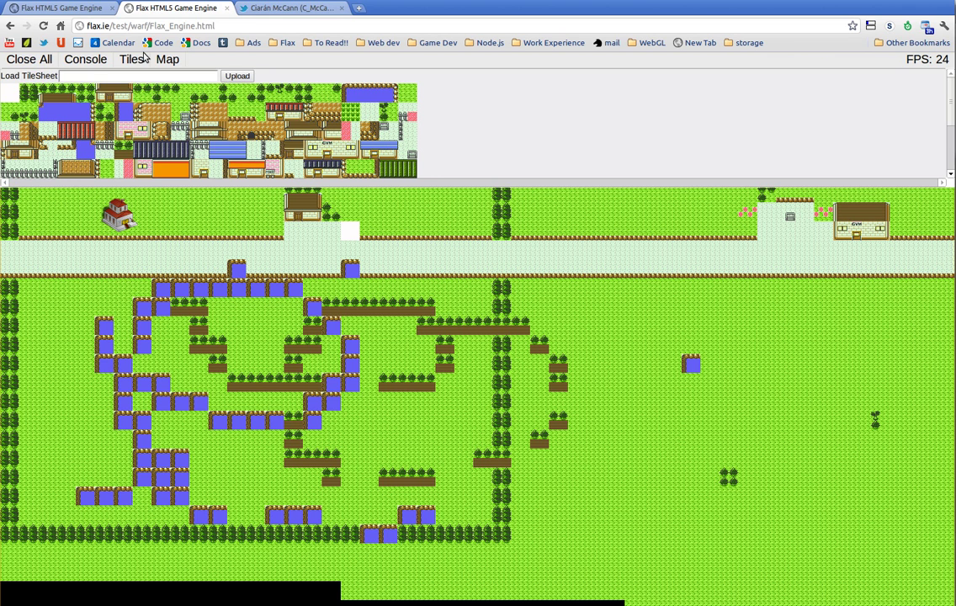
Step: Return to the other Flax editor page and toggle from Console back to the tilesheet
left_click(95, 10)
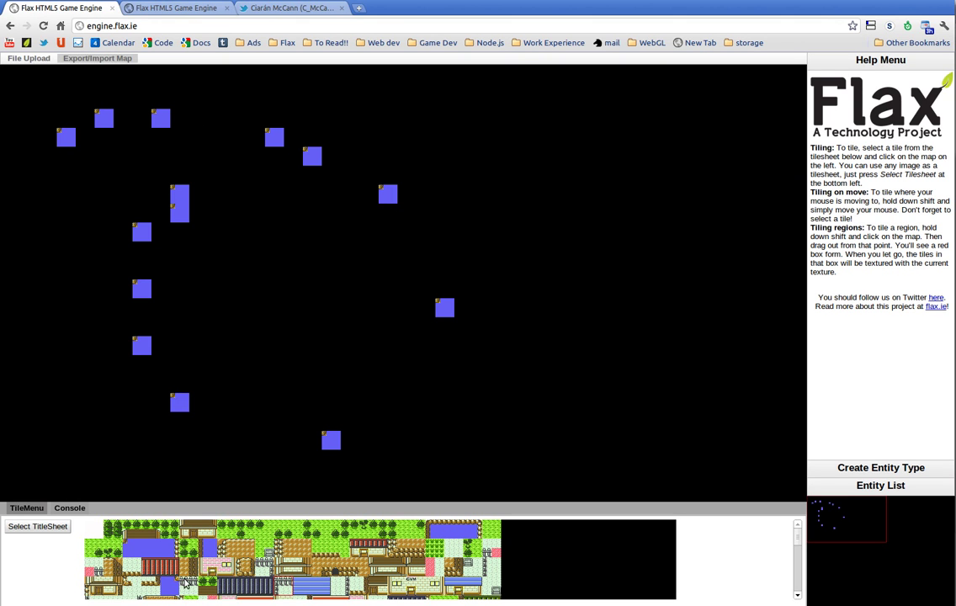
left_click(71, 510)
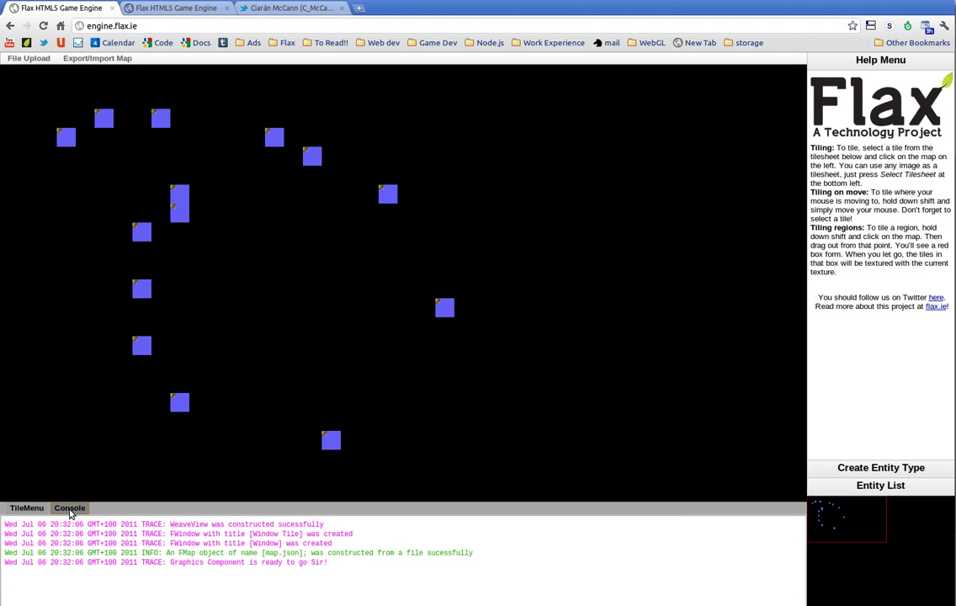
left_click(26, 508)
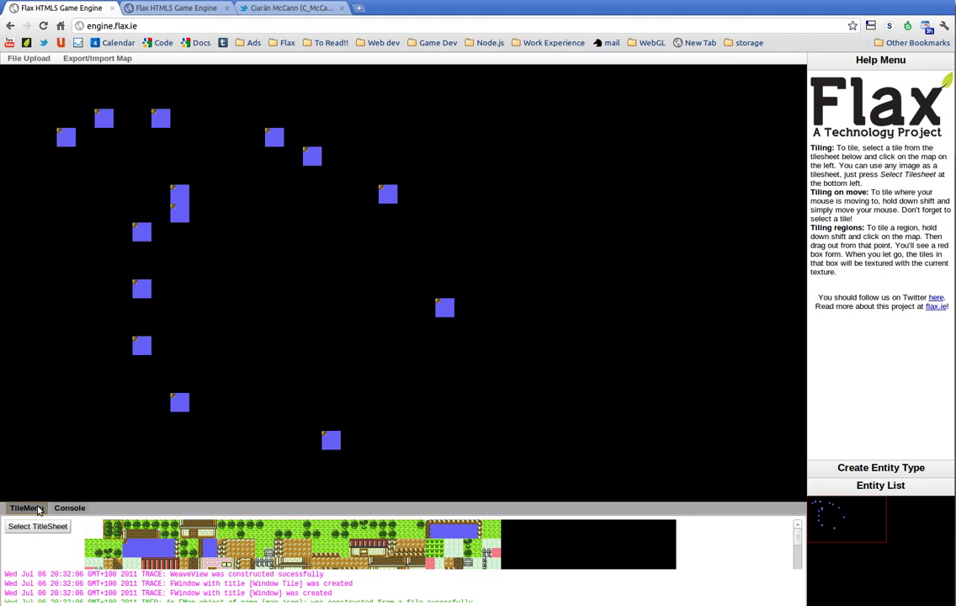
Step: Fill most of the map with tree tiles, then select the light path tile
left_click(242, 531)
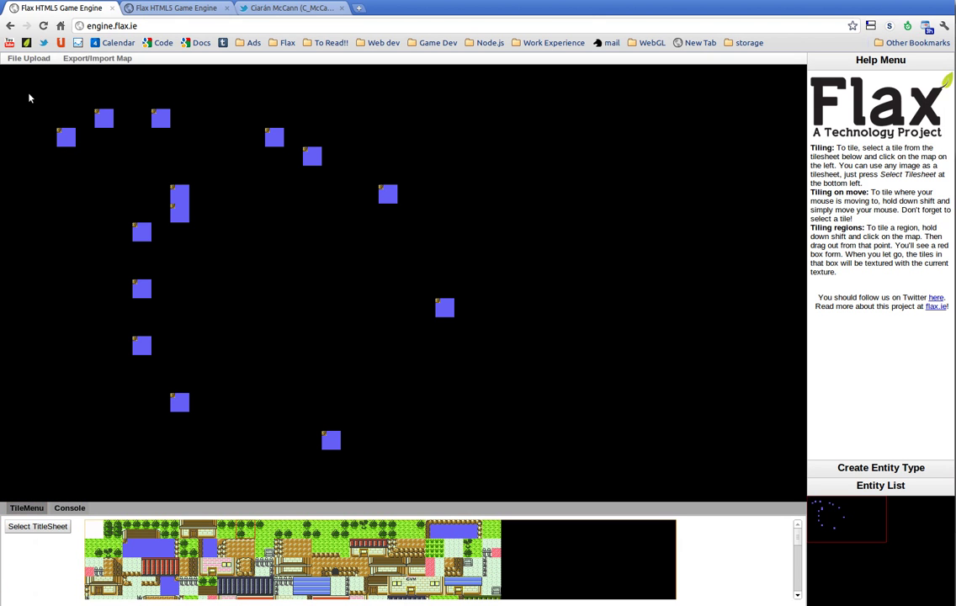
left_click_drag(28, 97, 737, 449)
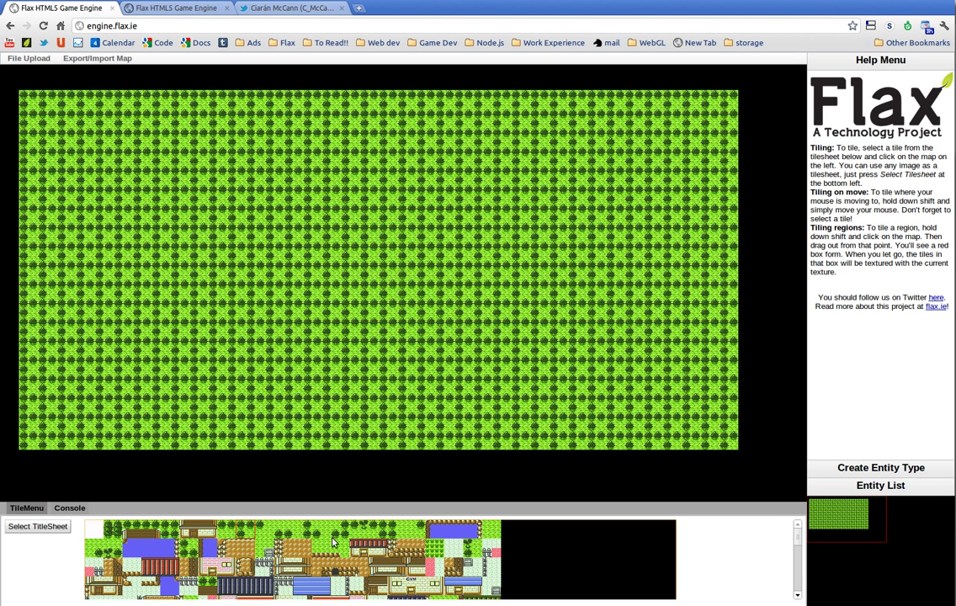
left_click(285, 551)
Step: Lay a horizontal light path across the forest and a vertical path crossing it
left_click_drag(27, 228, 616, 250)
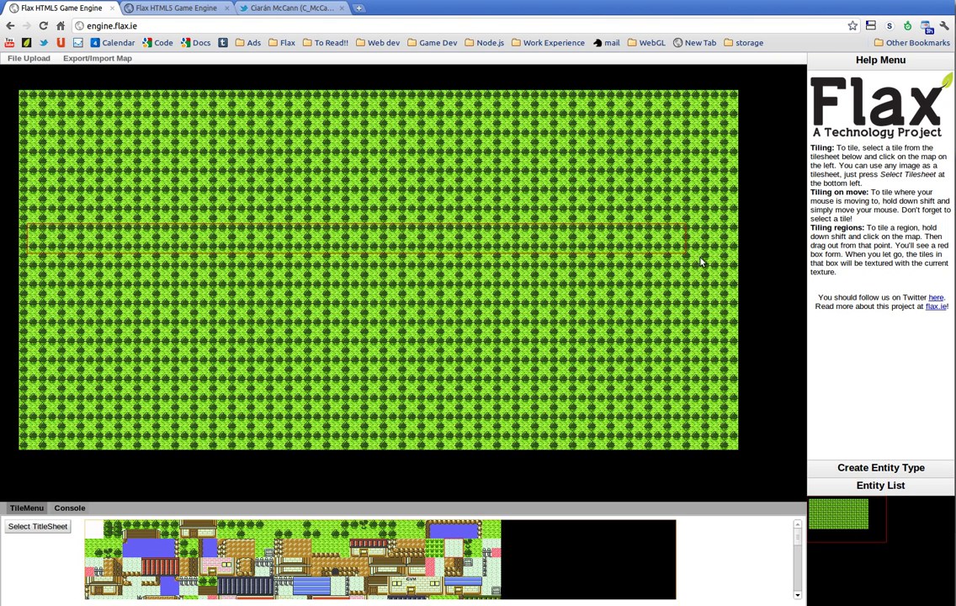
left_click_drag(616, 250, 711, 254)
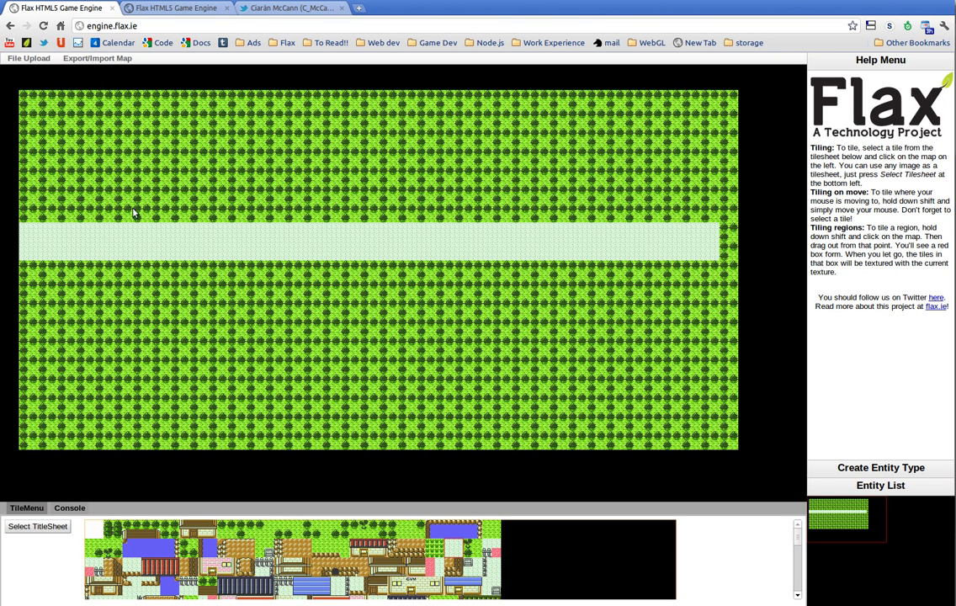
key("shift")
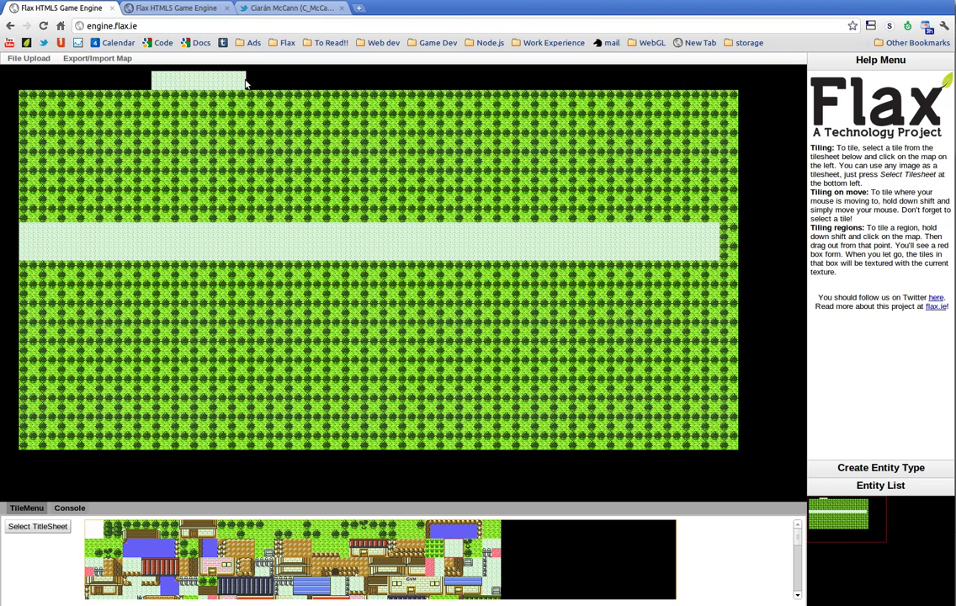
key("shift")
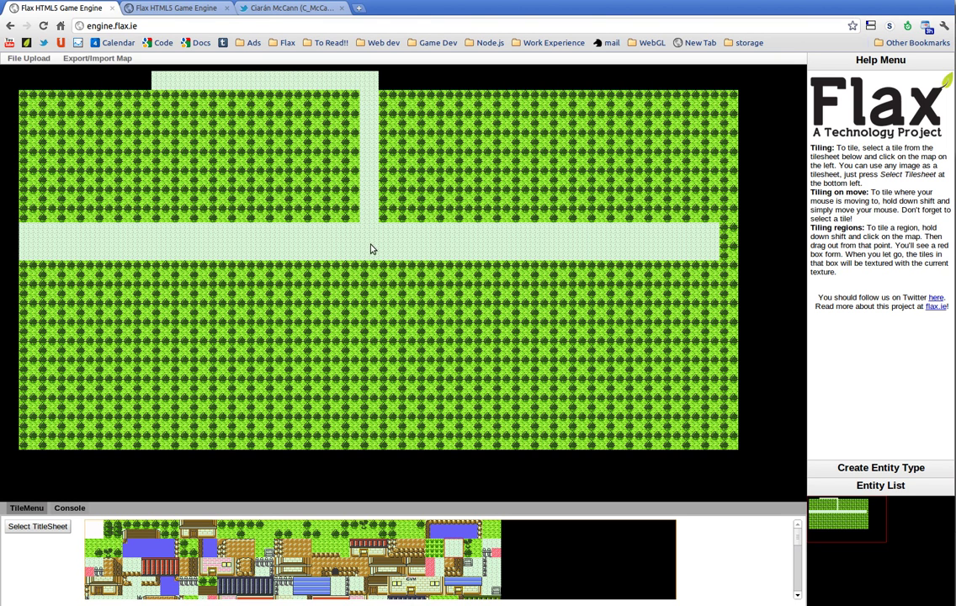
key("shift")
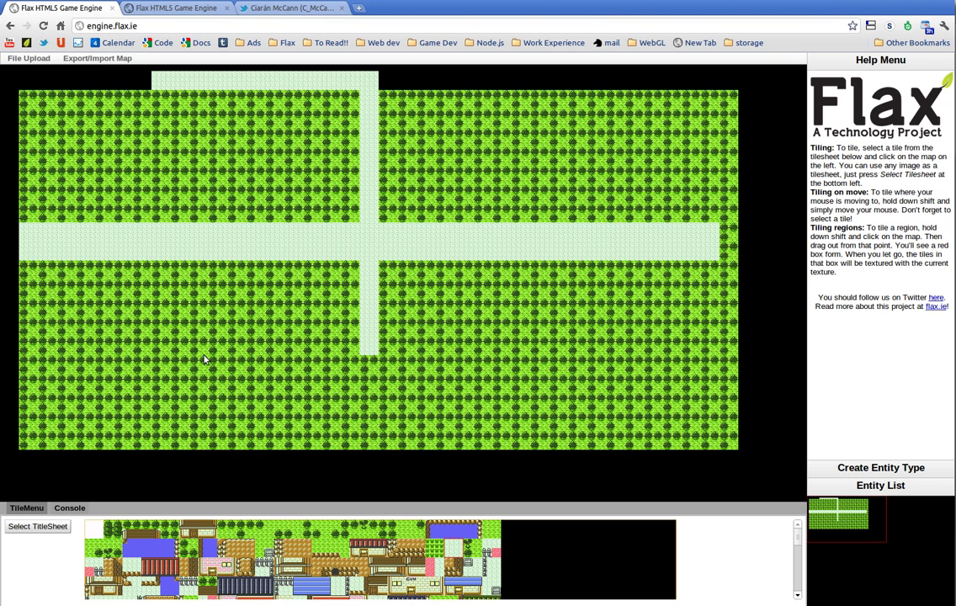
Step: Place three single path tiles, then review the Create Entity Type and Entity List sections
left_click(202, 369)
left_click(521, 376)
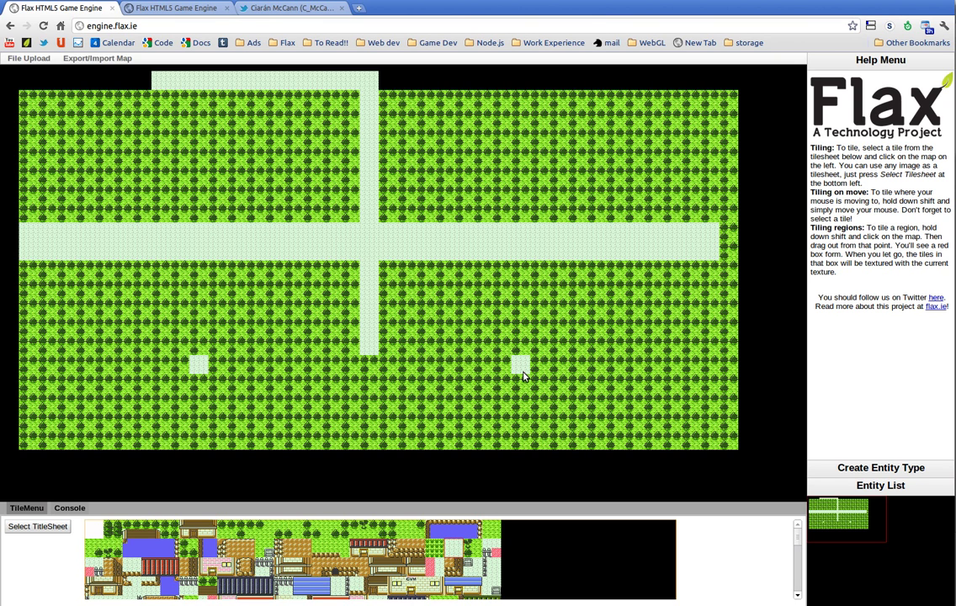
left_click(478, 146)
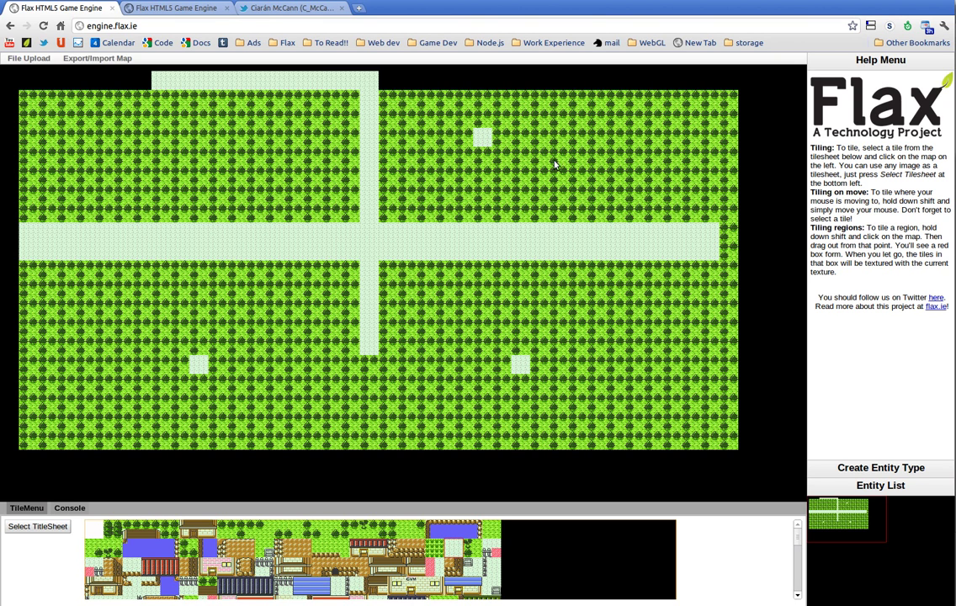
left_click(880, 467)
left_click(862, 485)
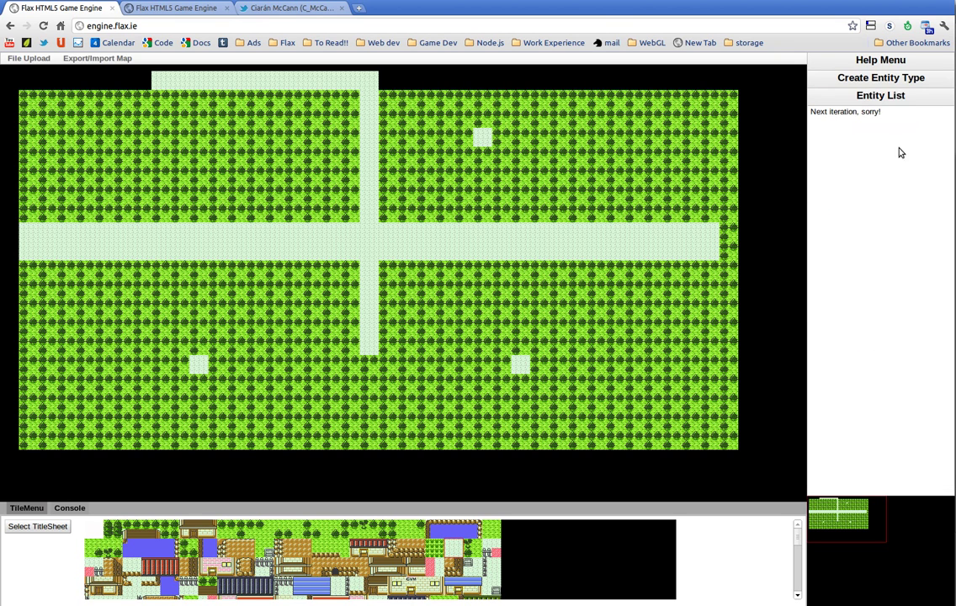
Step: Bring back the tiling help, then export the map as JSON text and select it
left_click(890, 67)
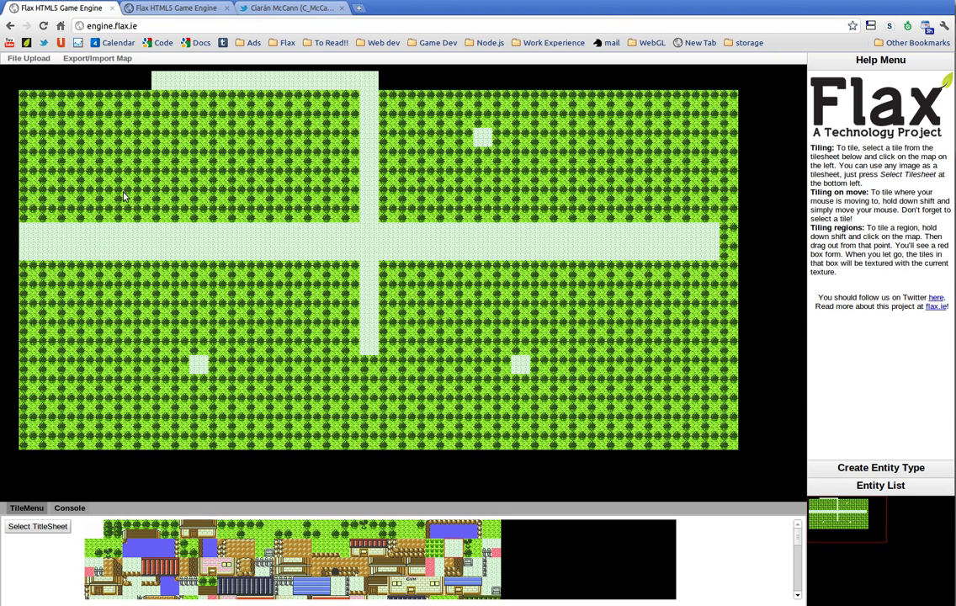
left_click(97, 58)
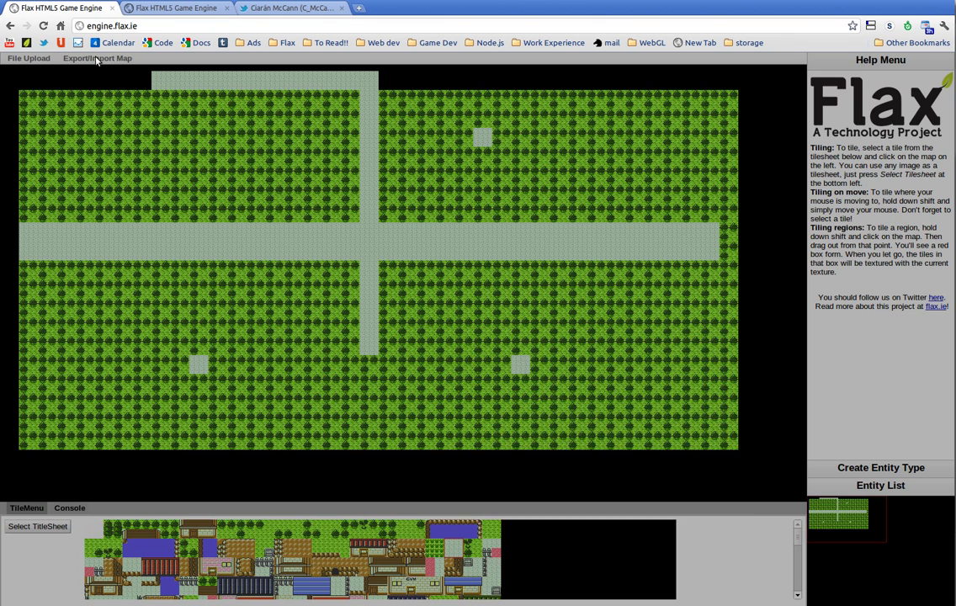
left_click(502, 369)
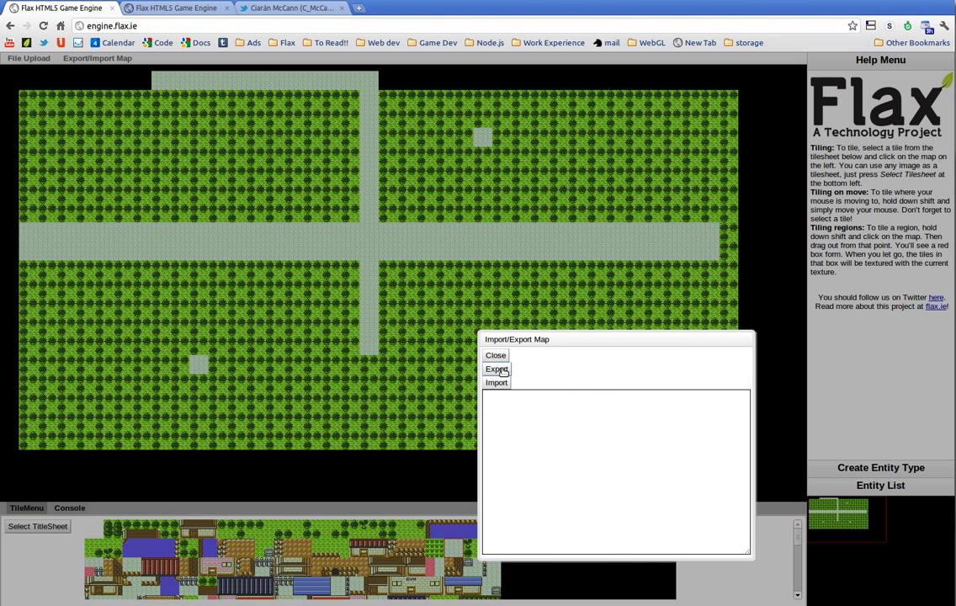
key("ctrl+a")
left_click(605, 443)
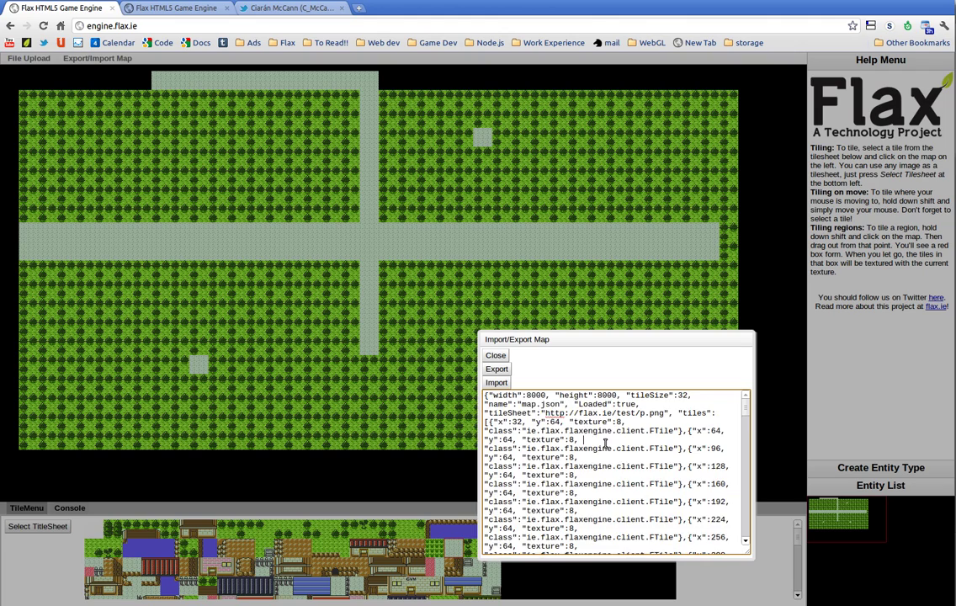
left_click(495, 355)
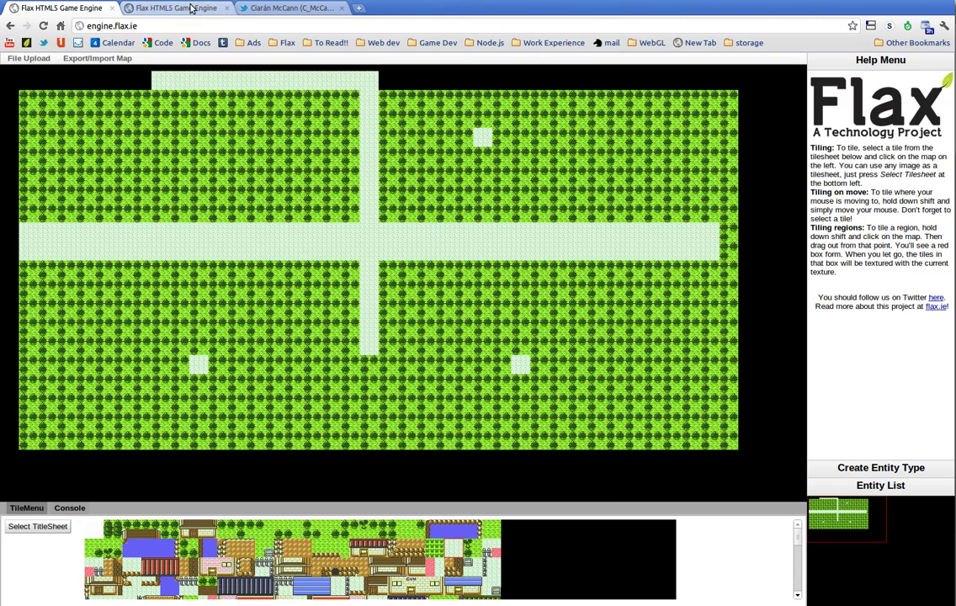
Step: Reload the editor and import the pasted map JSON through Import/Export Map
key("Return")
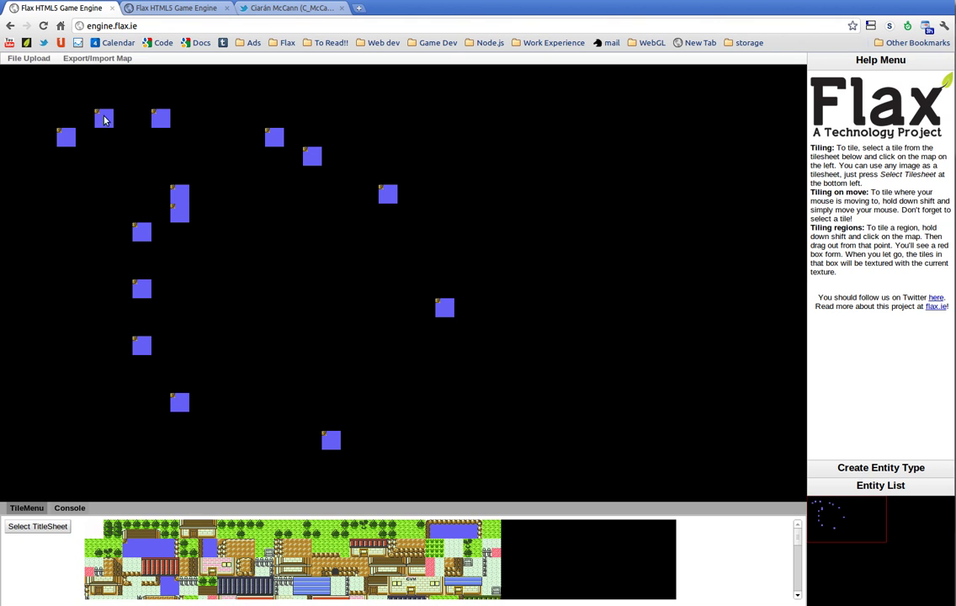
left_click(105, 59)
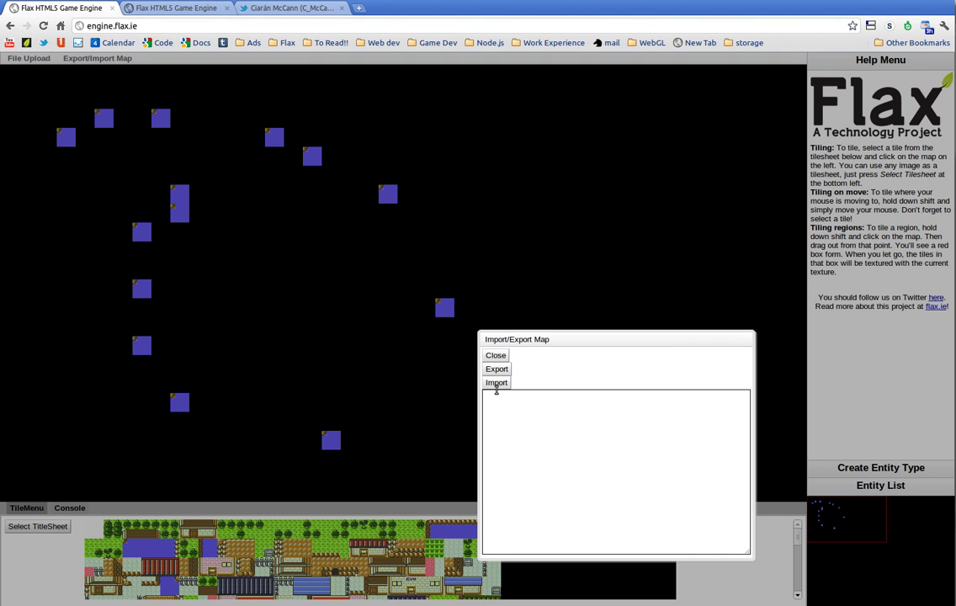
left_click(514, 401)
key("ctrl+v")
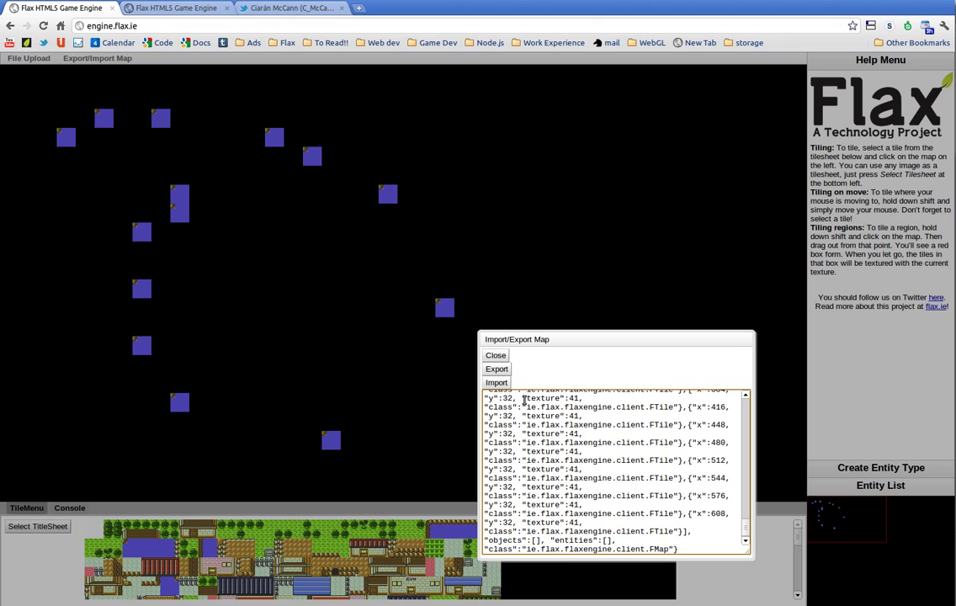
left_click(496, 382)
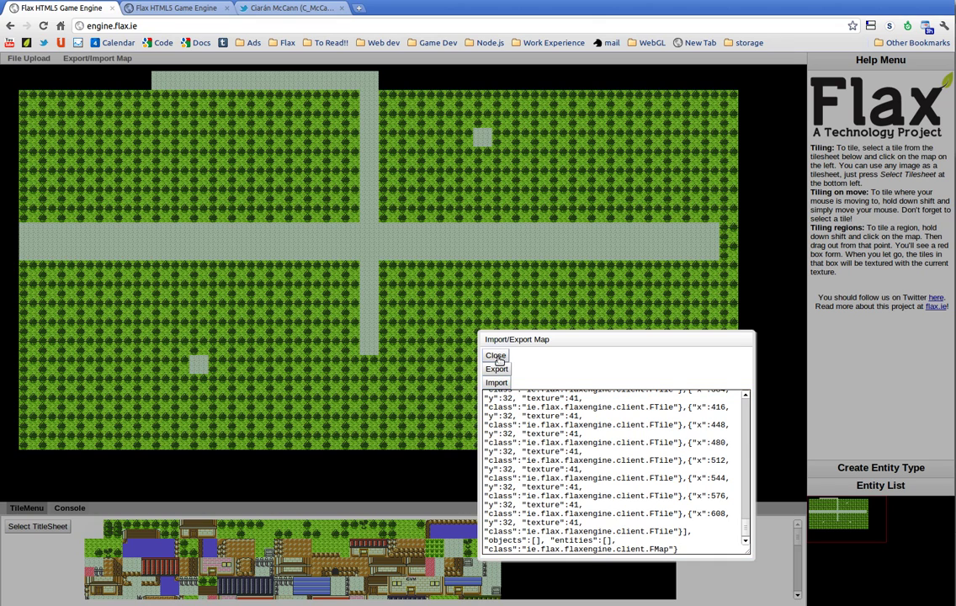
left_click(496, 356)
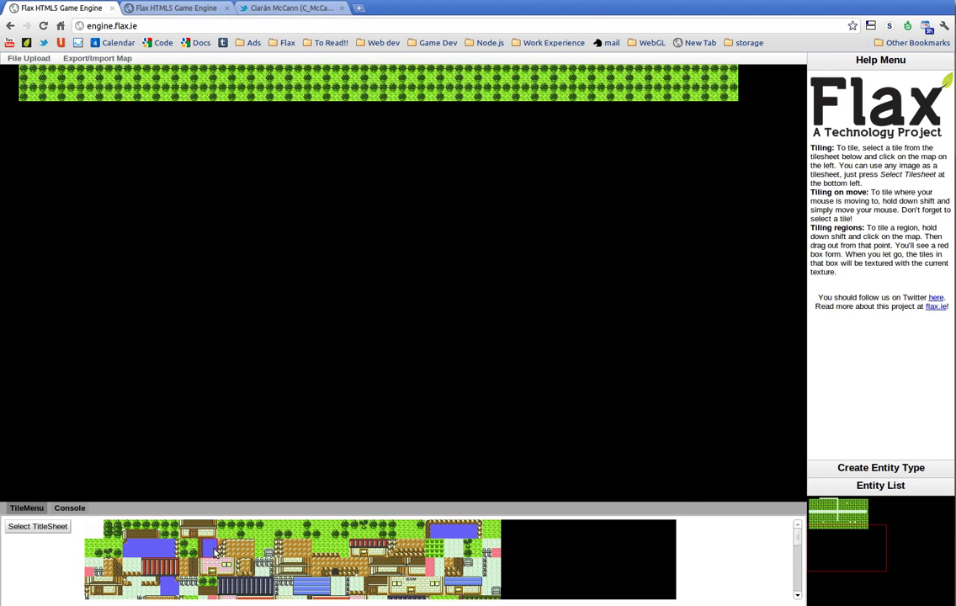
Step: Paint a looping water trail, then pan the view left and down via minimap and arrows
mouse_move(190, 286)
left_mouse_down()
mouse_move(678, 129)
mouse_move(322, 374)
mouse_move(661, 329)
left_mouse_up()
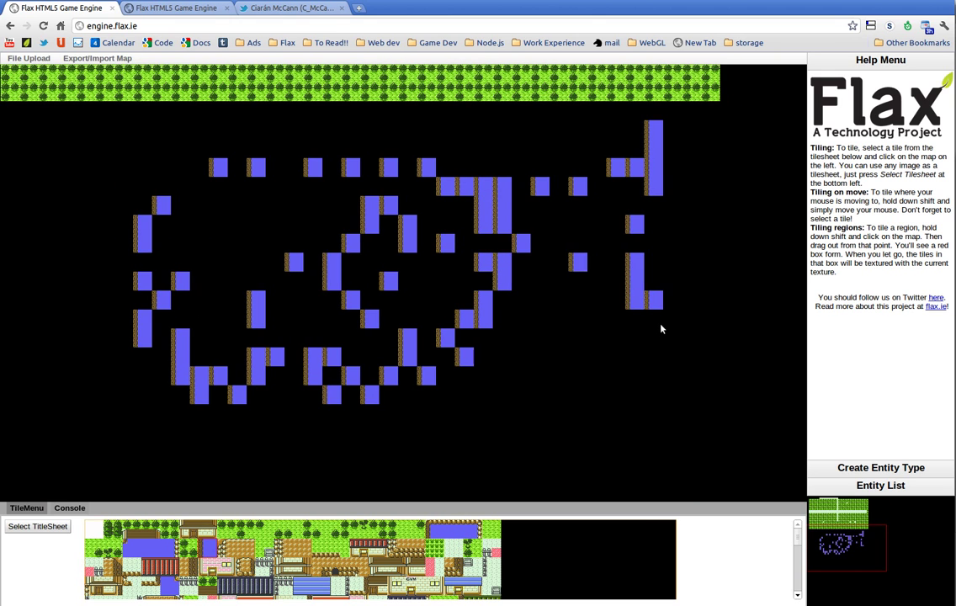
left_click(816, 511)
mouse_move(817, 511)
left_mouse_down()
mouse_move(858, 551)
mouse_move(838, 511)
left_mouse_up()
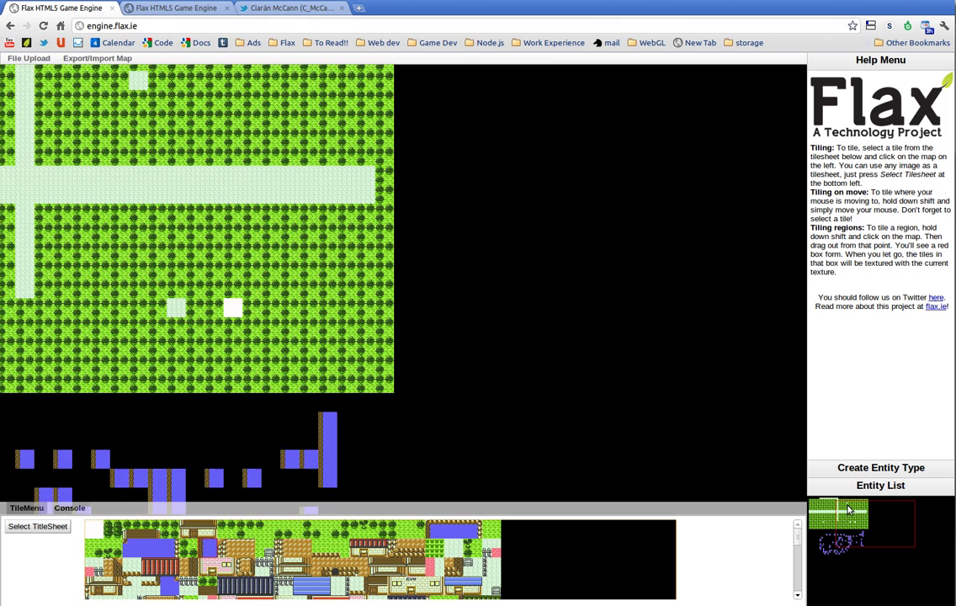
key("Left")
key("Left")
key("Left")
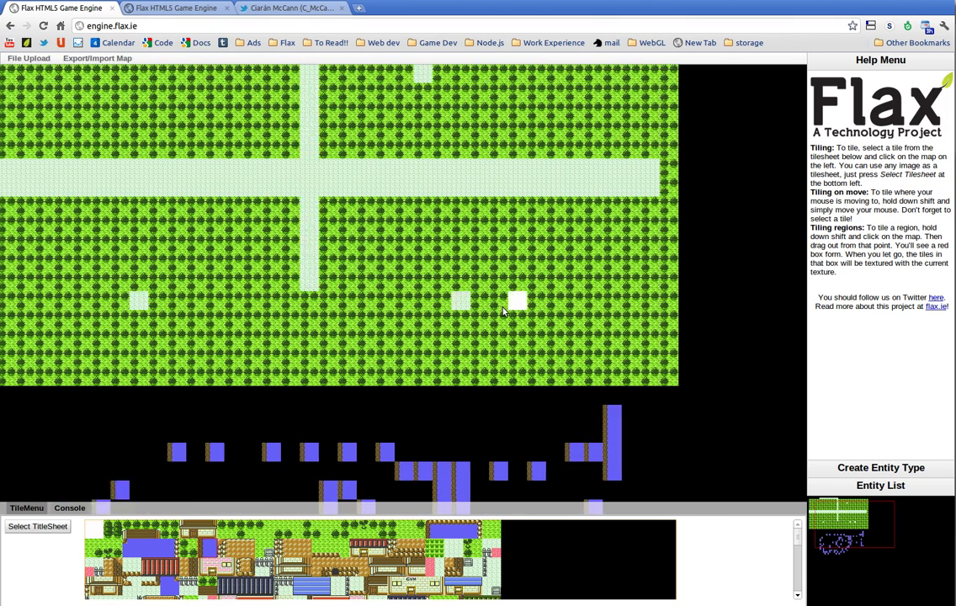
key("Left")
key("Left")
key("Down")
key("Down")
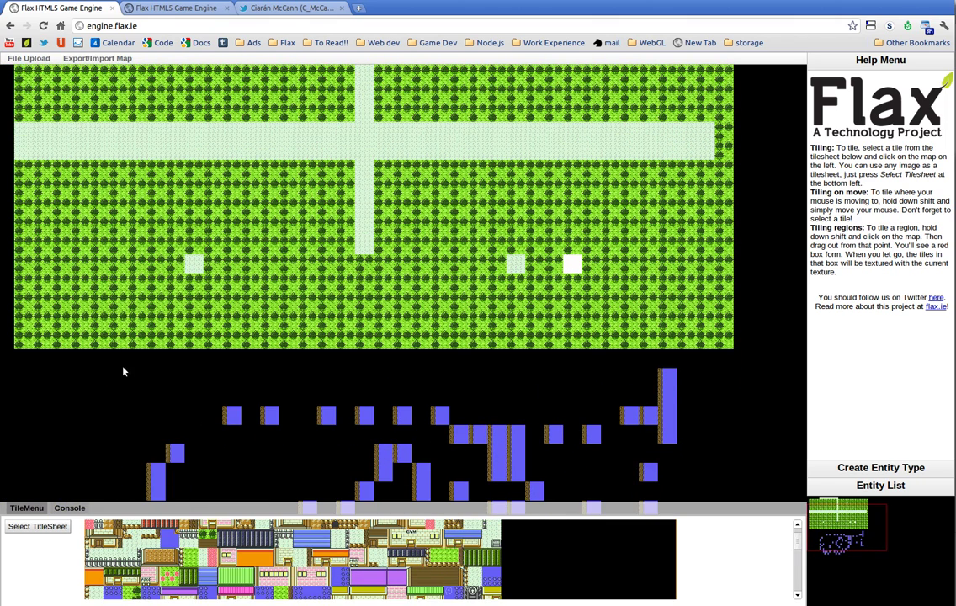
Step: Paint two more water trails from below the map across the grass and paths
left_click_drag(123, 371, 431, 298)
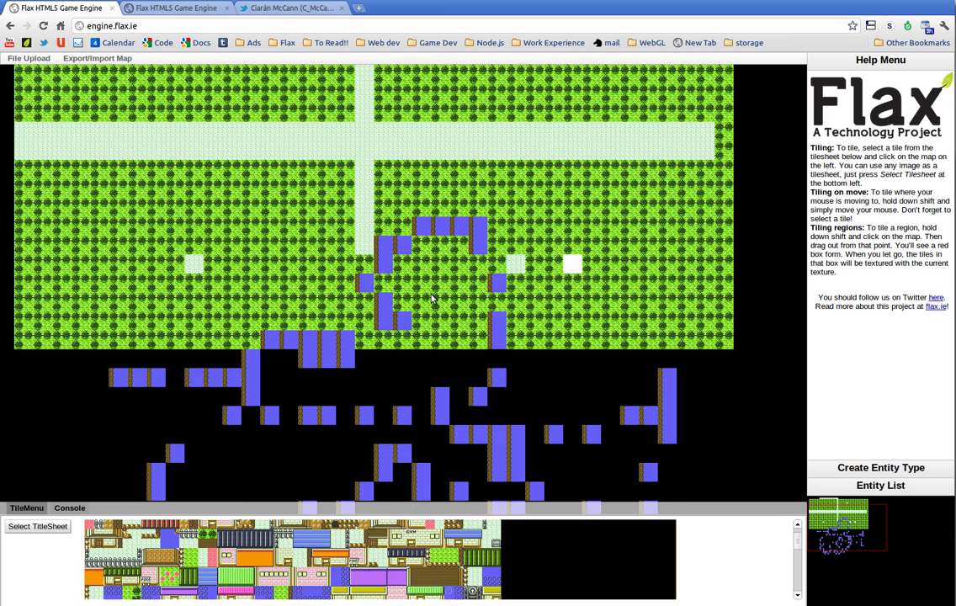
key("Up")
key("Up")
key("Up")
key("Up")
key("Up")
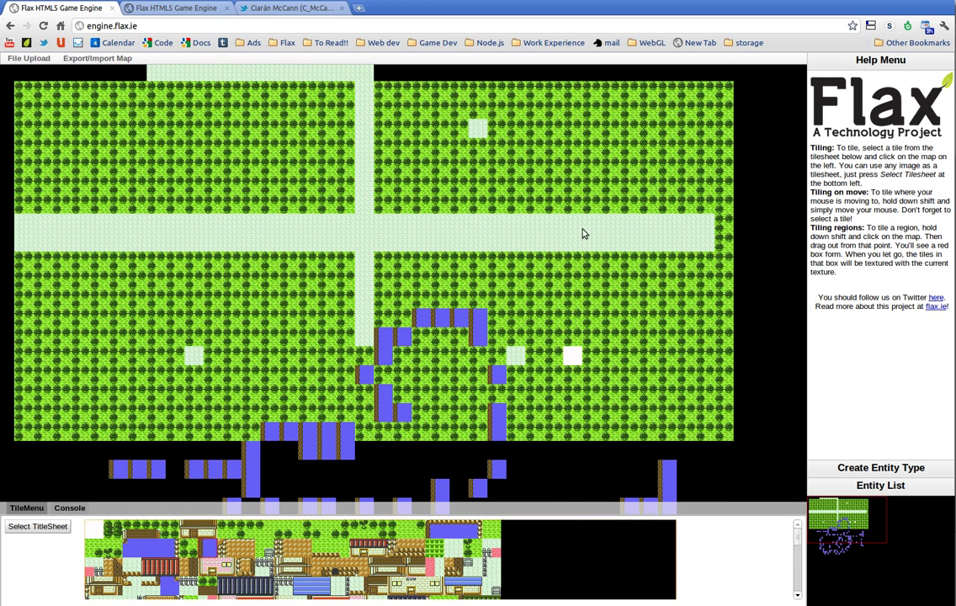
left_click_drag(583, 234, 420, 280)
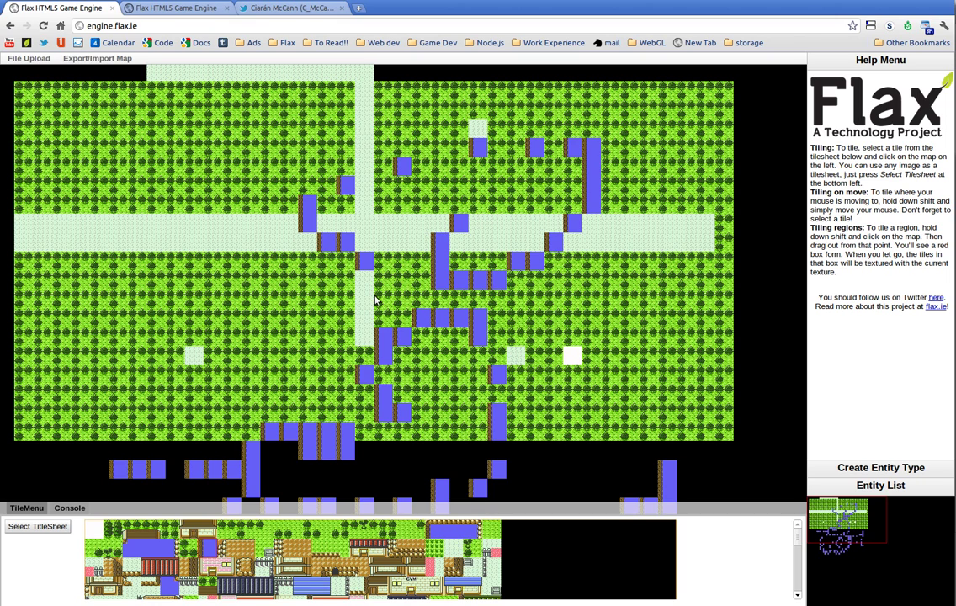
Step: Apply p.png as the tilesheet, then switch and apply tiles.png instead
left_click(44, 527)
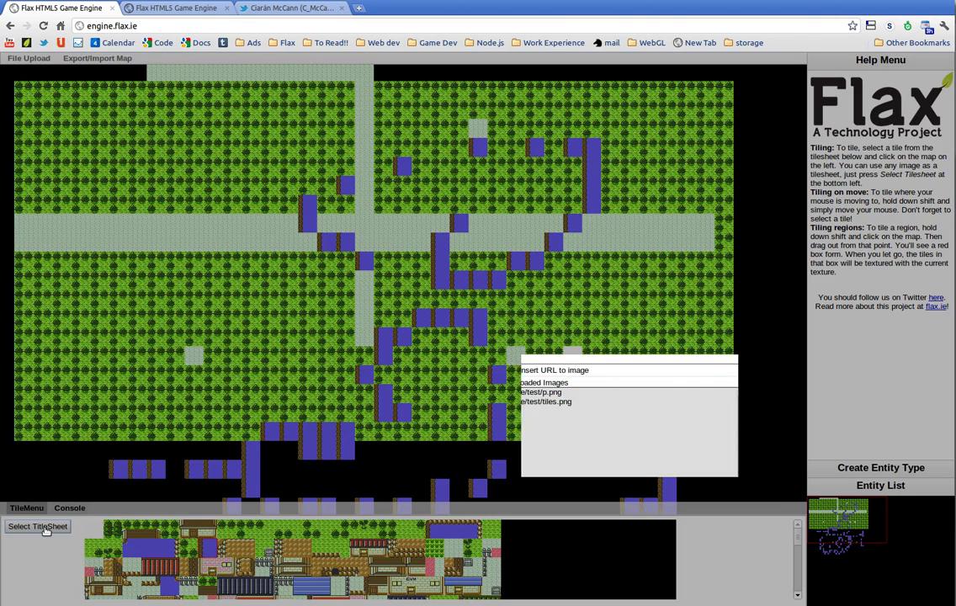
left_click(550, 393)
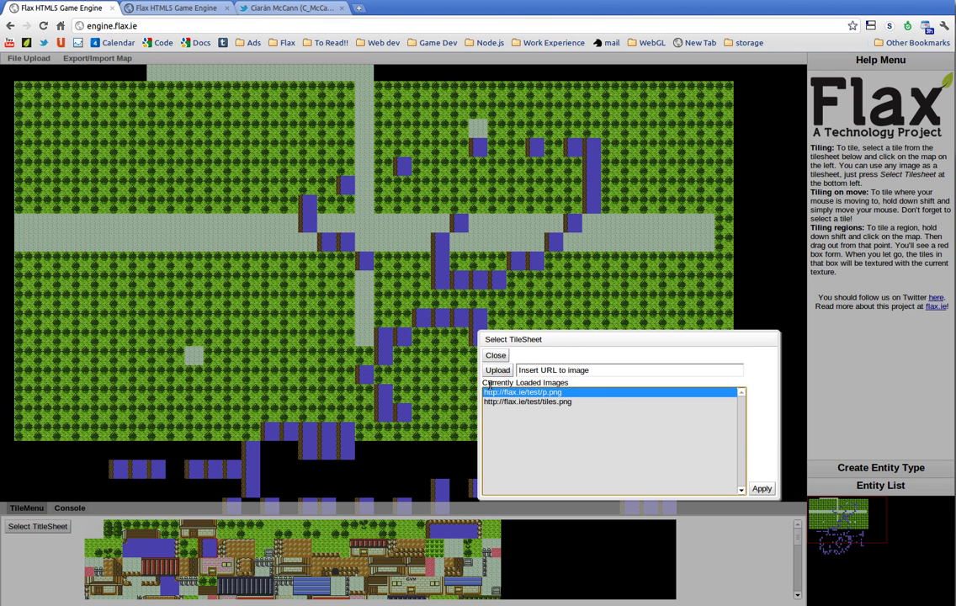
left_click(763, 490)
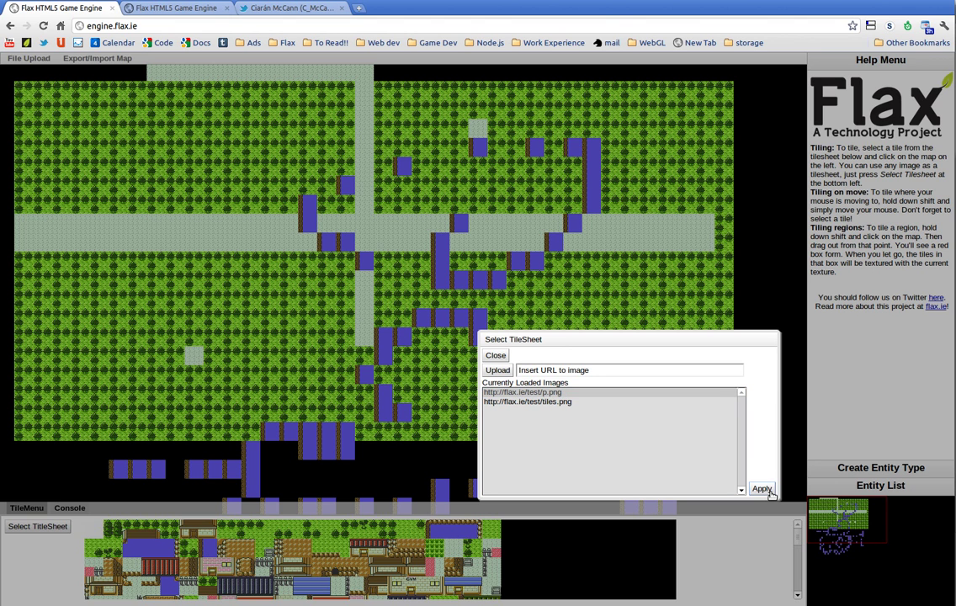
left_click(563, 401)
left_click(761, 490)
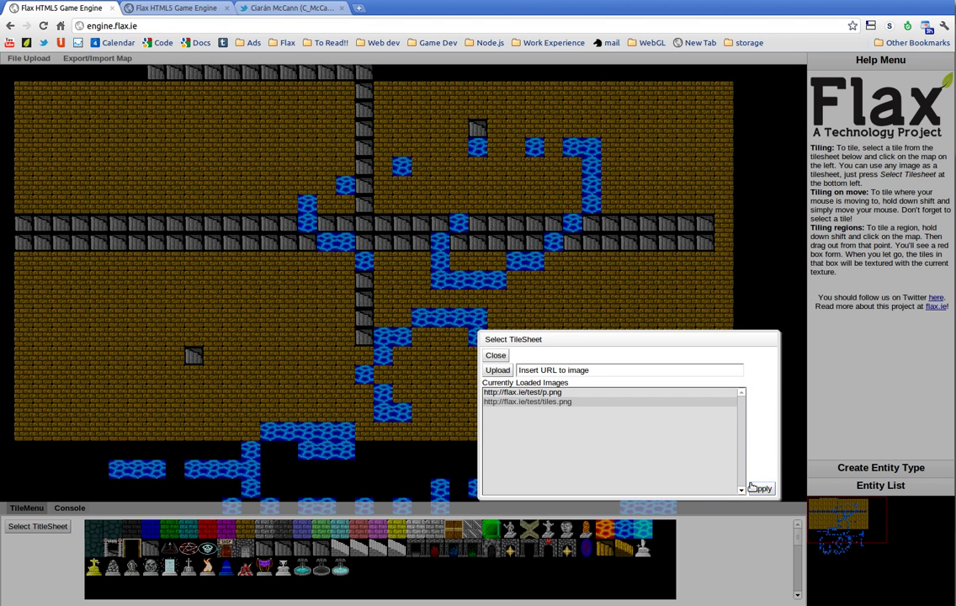
left_click(495, 355)
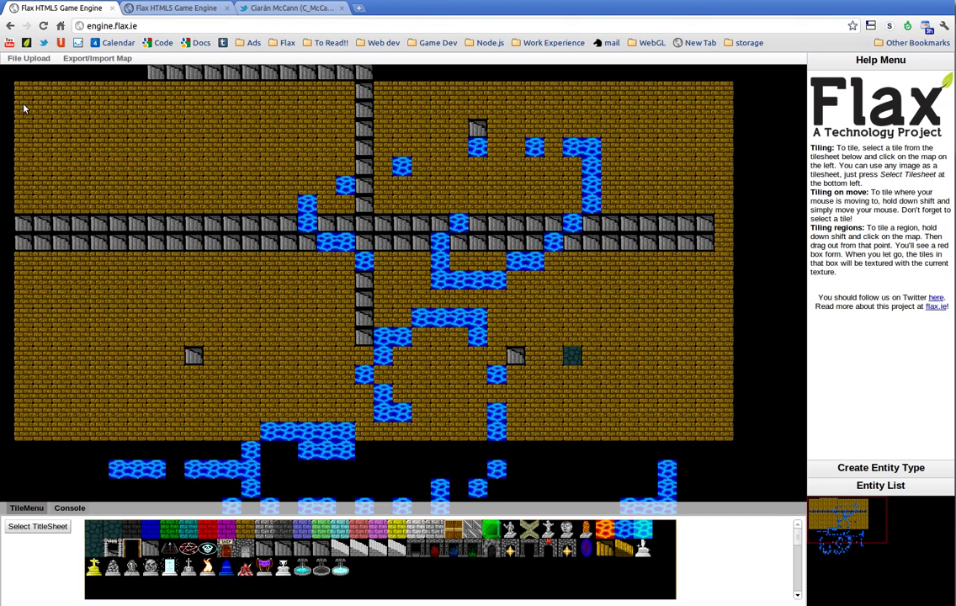
Step: Paint a red-tile trail across the top-left brick floor, then hide and restore the editor panels
mouse_move(23, 108)
left_mouse_down()
mouse_move(225, 143)
mouse_move(394, 132)
mouse_move(286, 132)
left_mouse_up()
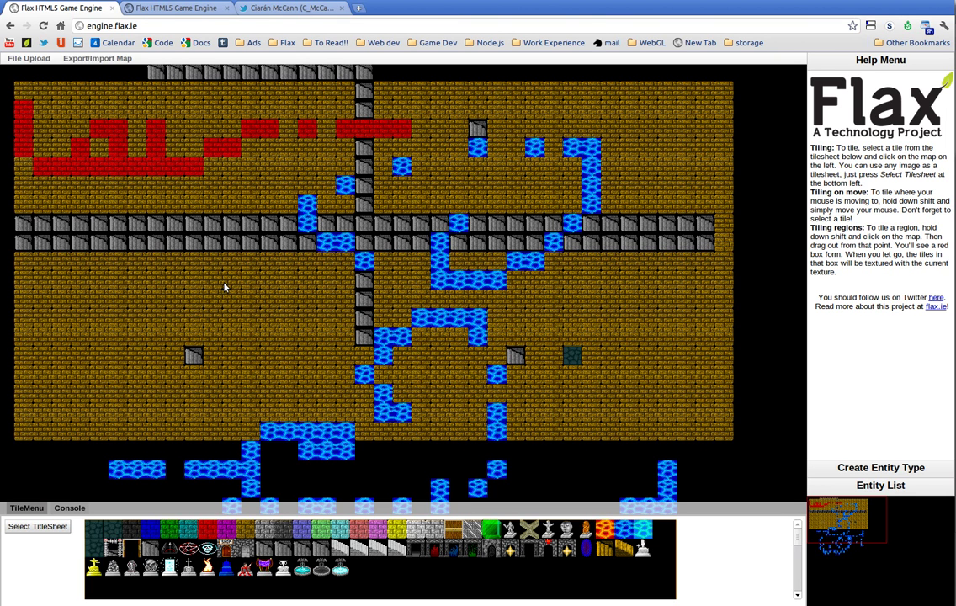
key("Escape")
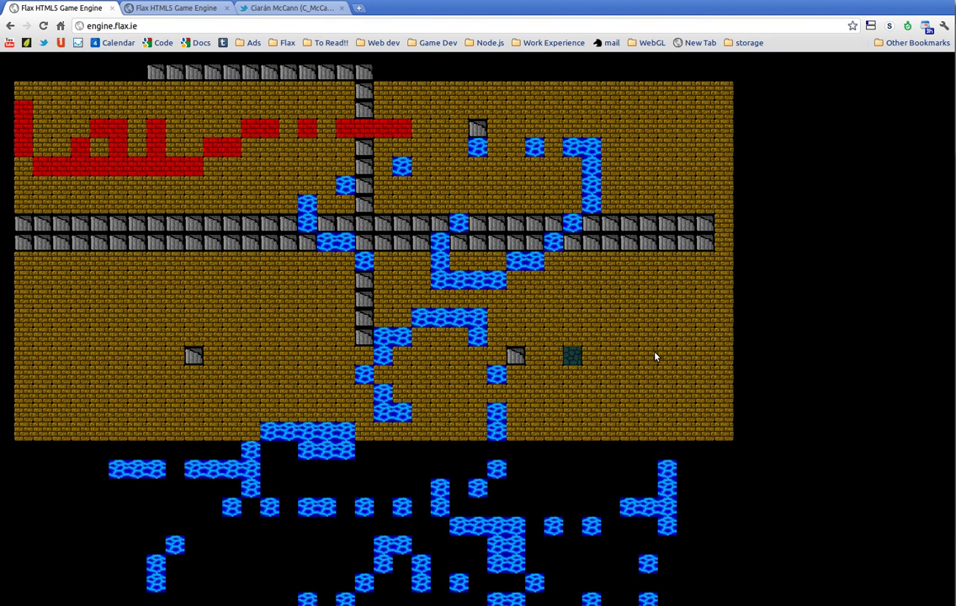
key("Escape")
key("Escape")
key("Escape")
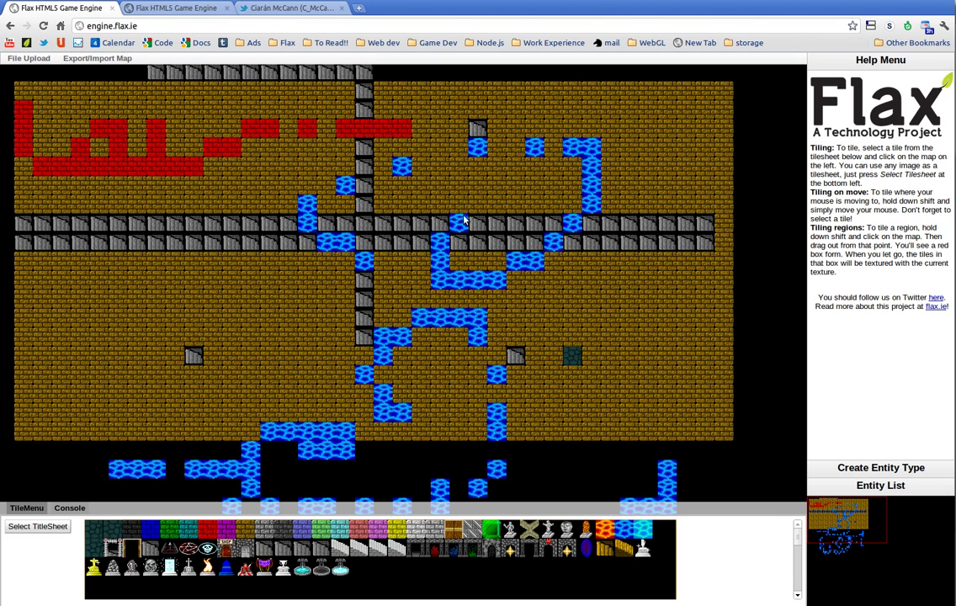
Step: Open a bookmark in a background tab and the project's Twitter page from the Help Menu link
left_click(911, 468)
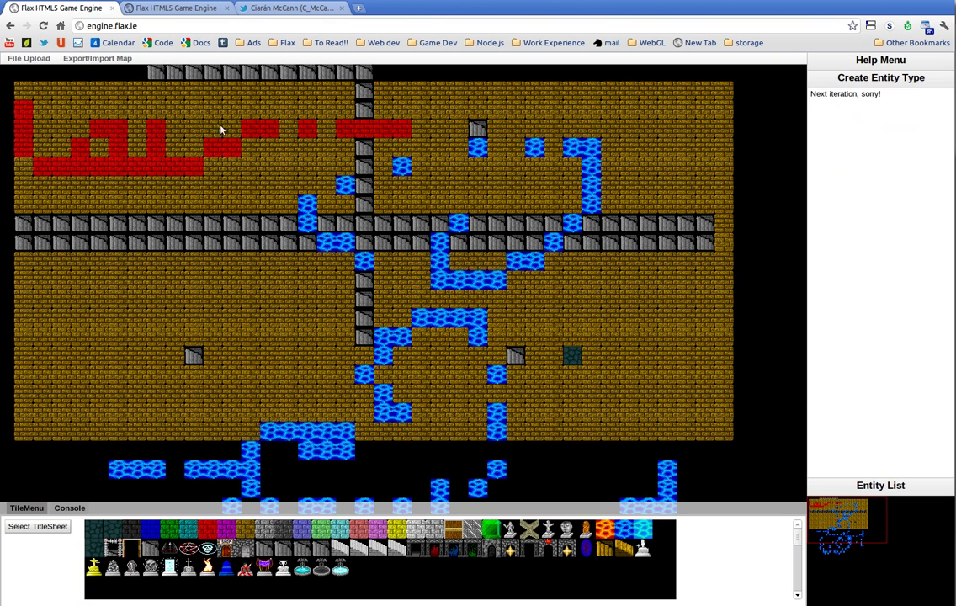
middle_click(23, 40)
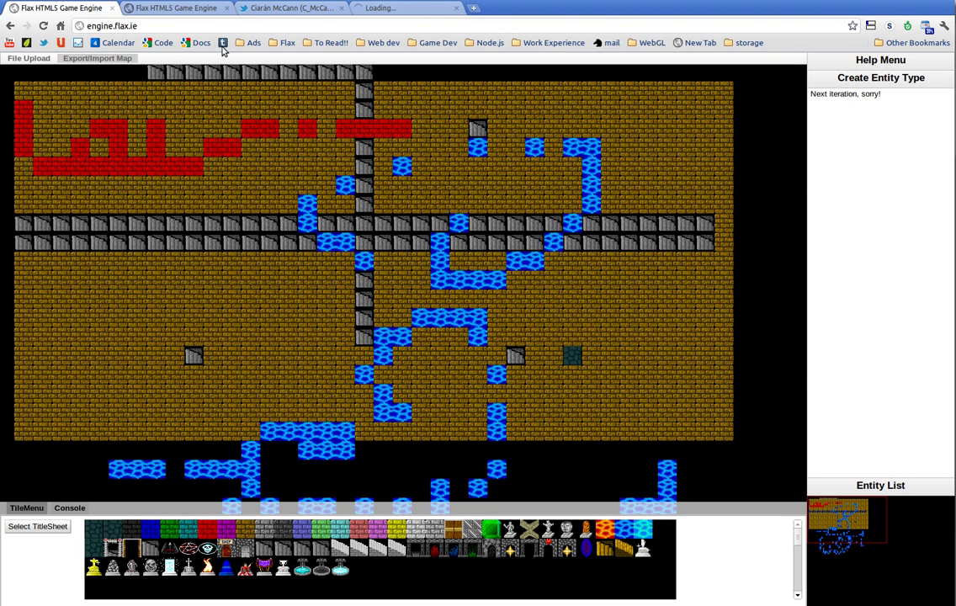
left_click(897, 61)
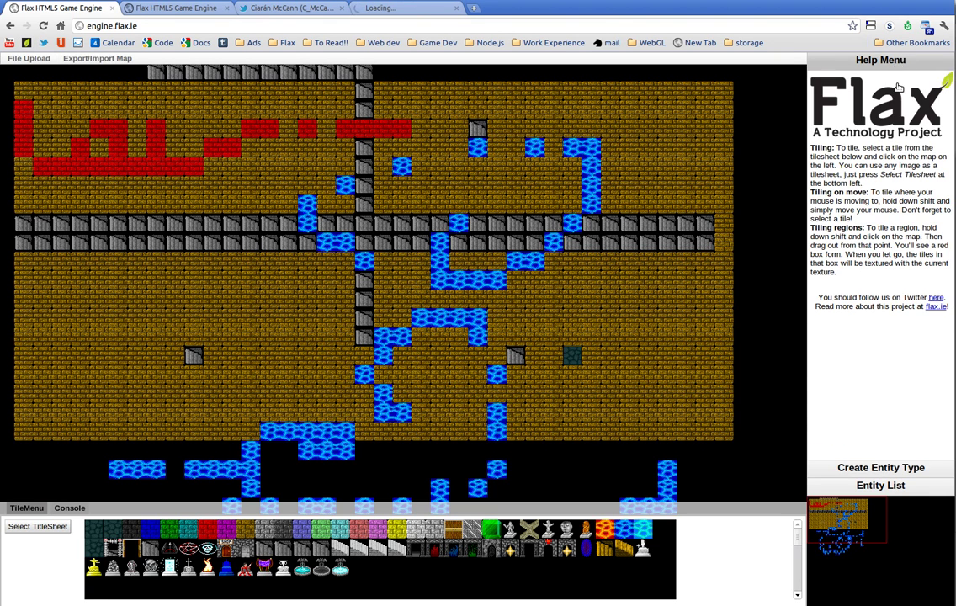
left_click(934, 297)
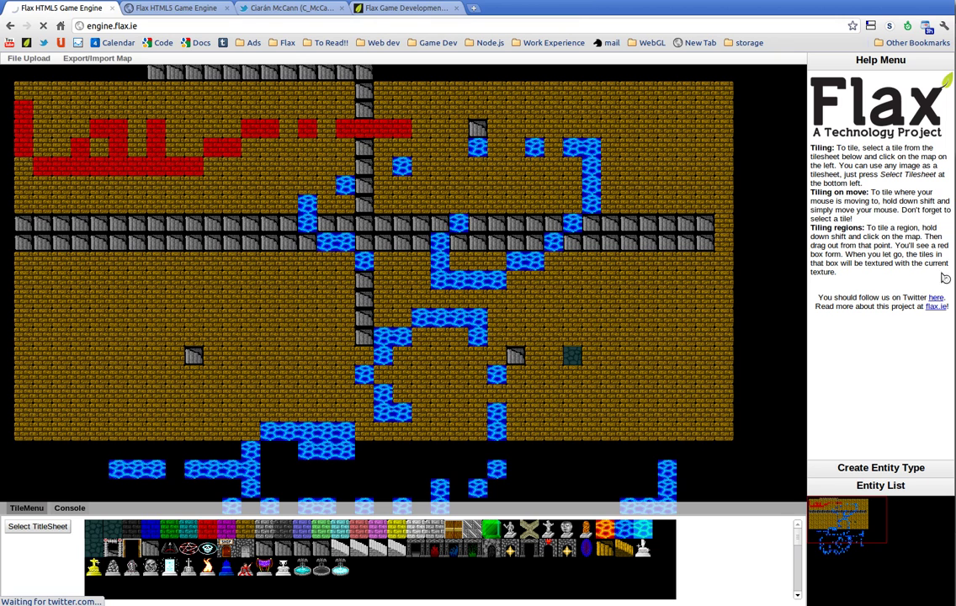
left_click(936, 301)
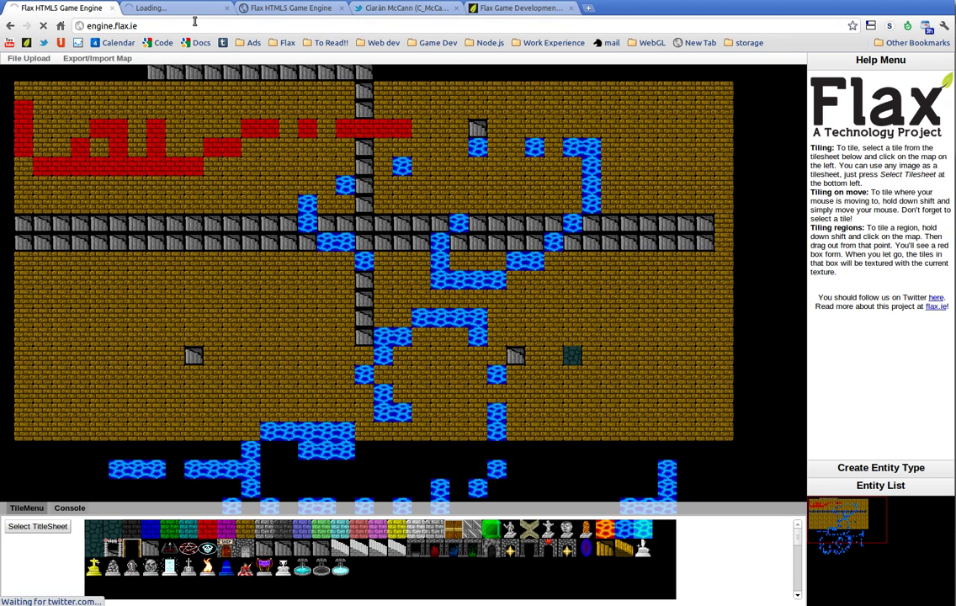